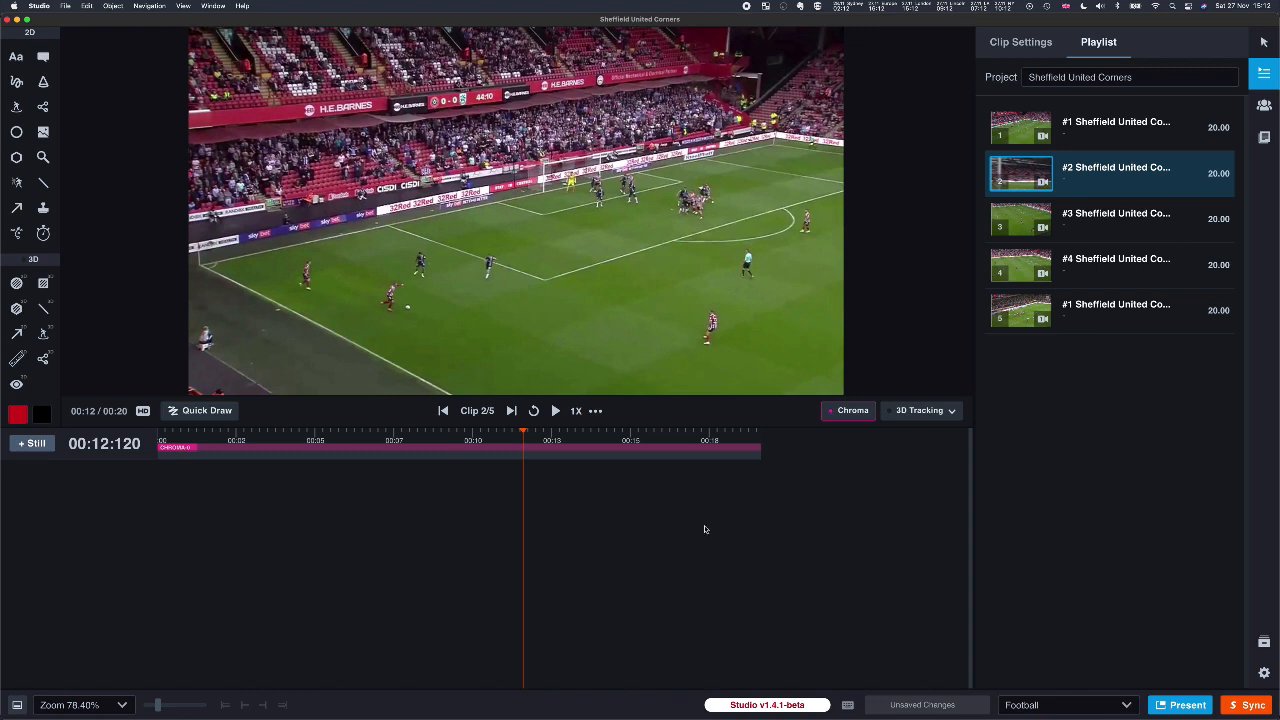
Step: Review the general preference for starting camera tracking after video import, and view the available 3D tracking commands
{"action": "left_click", "coordinate": [1263, 674]}
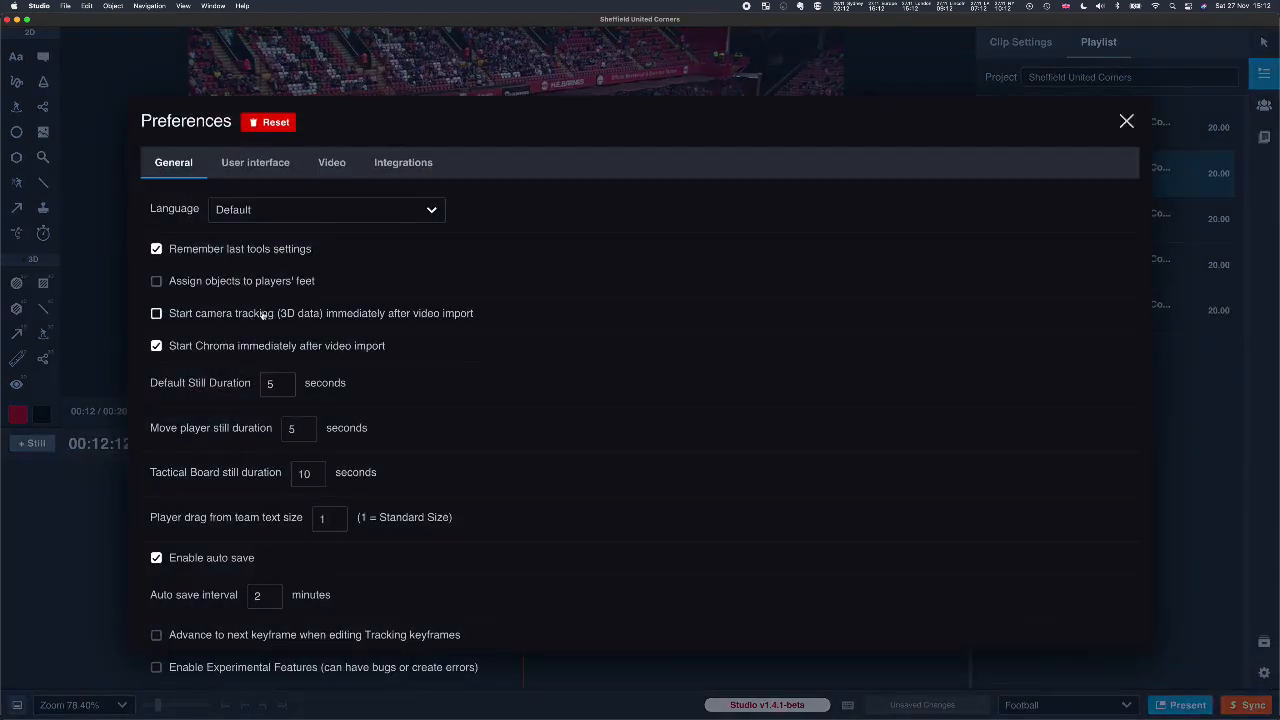
{"action": "key", "text": "Escape"}
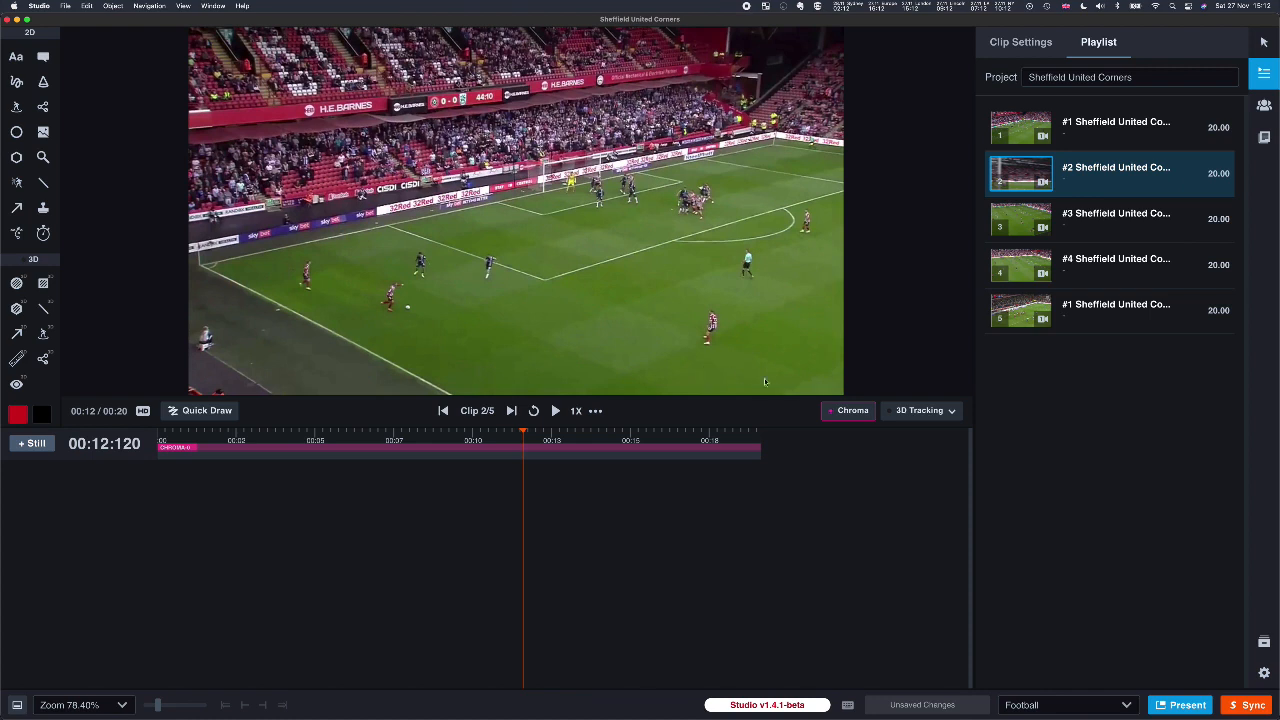
{"action": "left_click", "coordinate": [953, 411]}
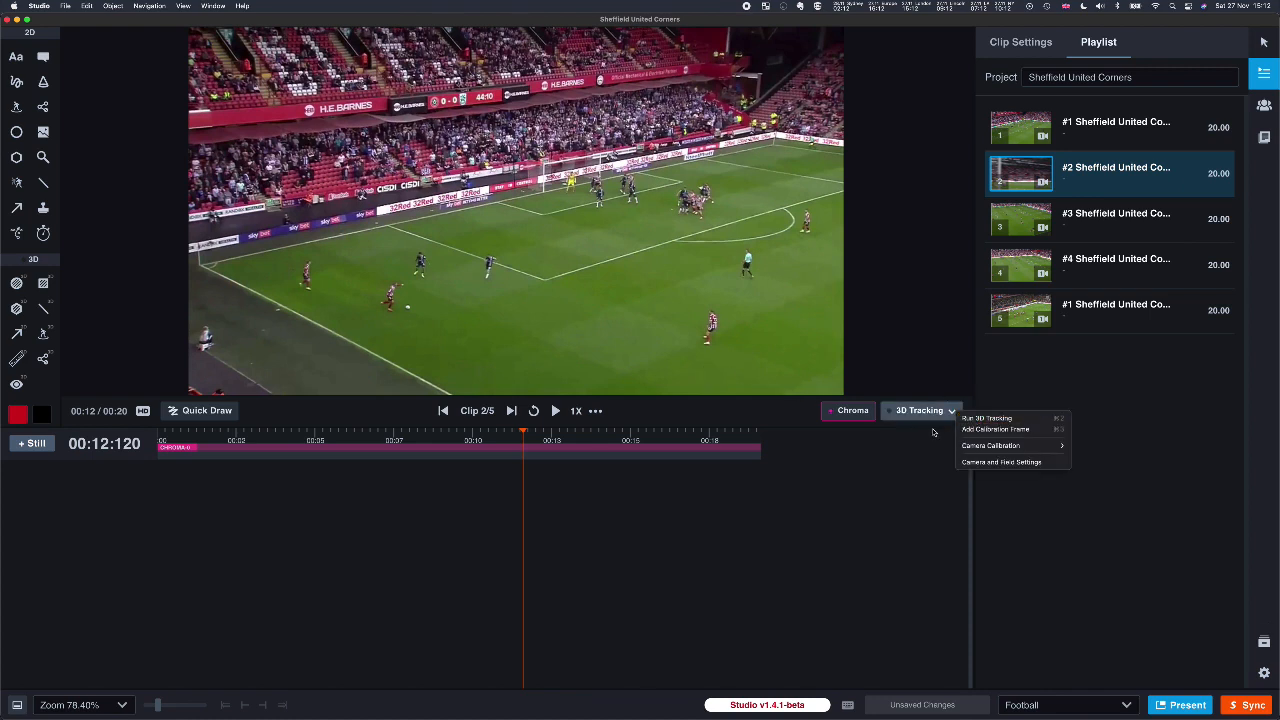
{"action": "left_click", "coordinate": [938, 433]}
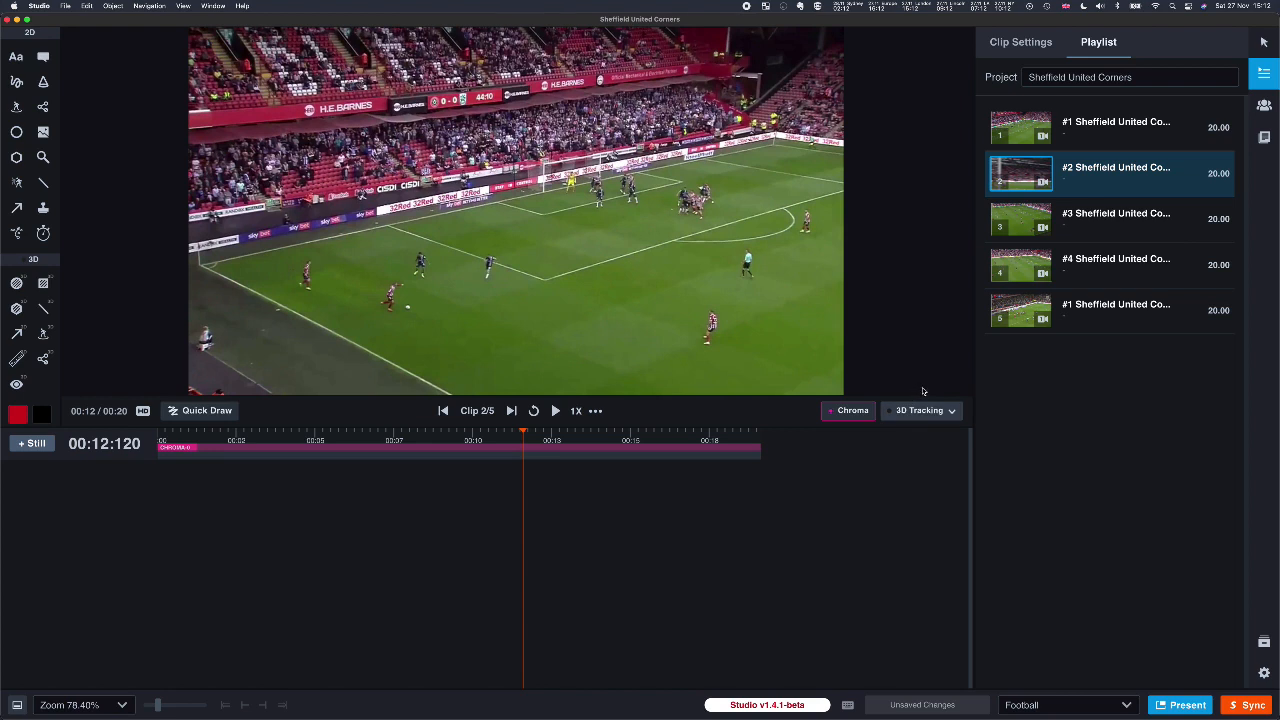
Step: Open the clip's camera and field settings and check the manual field size option, leaving it enabled
{"action": "left_click", "coordinate": [949, 411]}
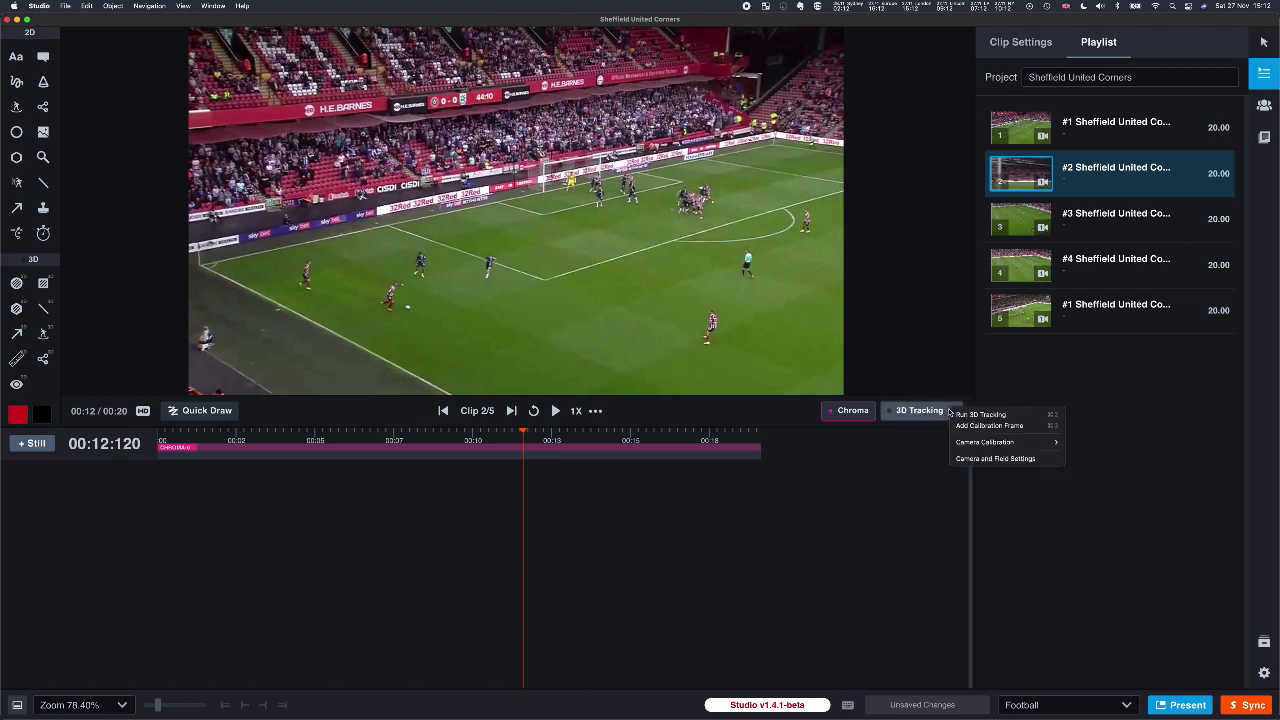
{"action": "left_click", "coordinate": [1025, 460]}
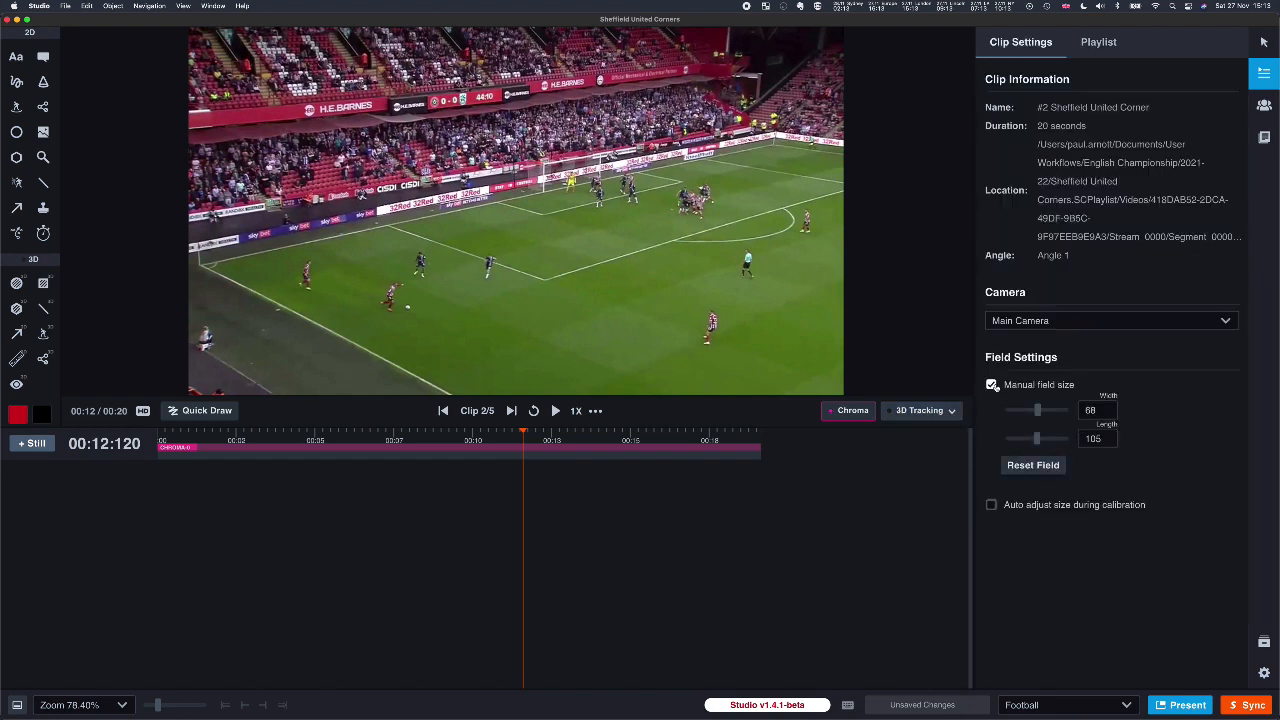
{"action": "left_click", "coordinate": [991, 385]}
{"action": "left_click", "coordinate": [991, 385]}
Step: Try to run 3D tracking on the clip without any manual calibration frame
{"action": "left_click", "coordinate": [934, 411]}
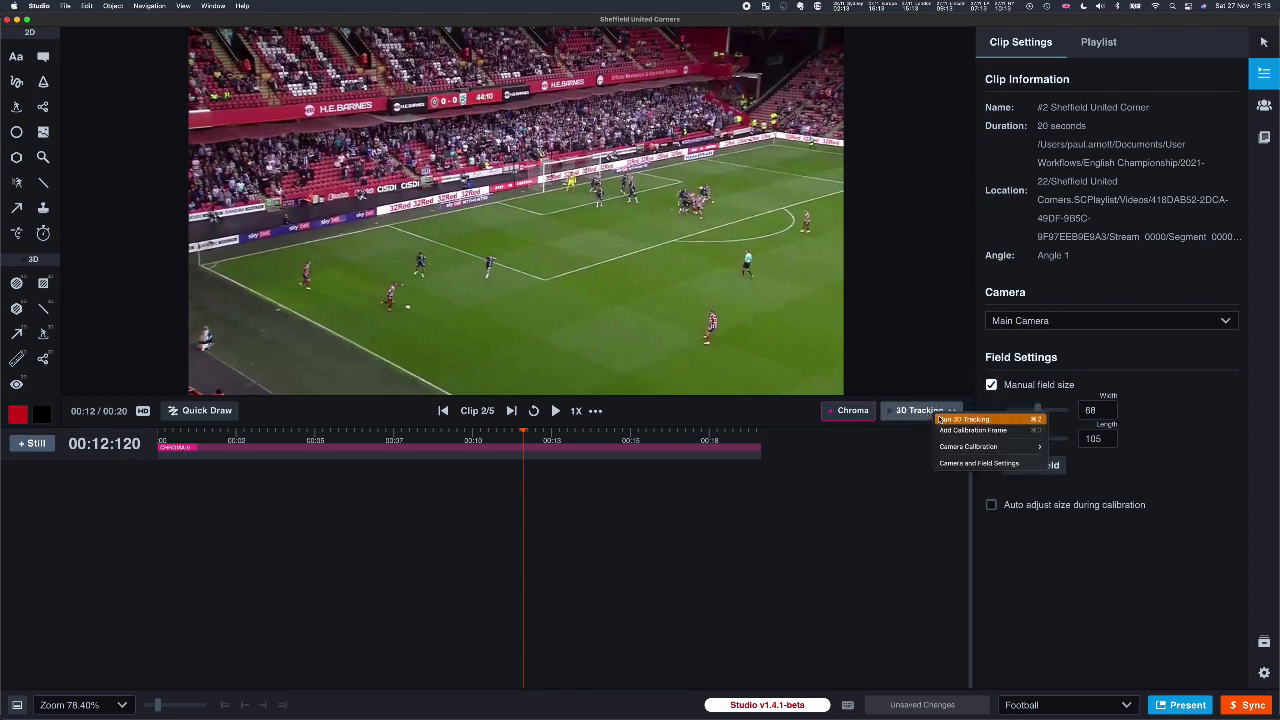
{"action": "left_click", "coordinate": [940, 419]}
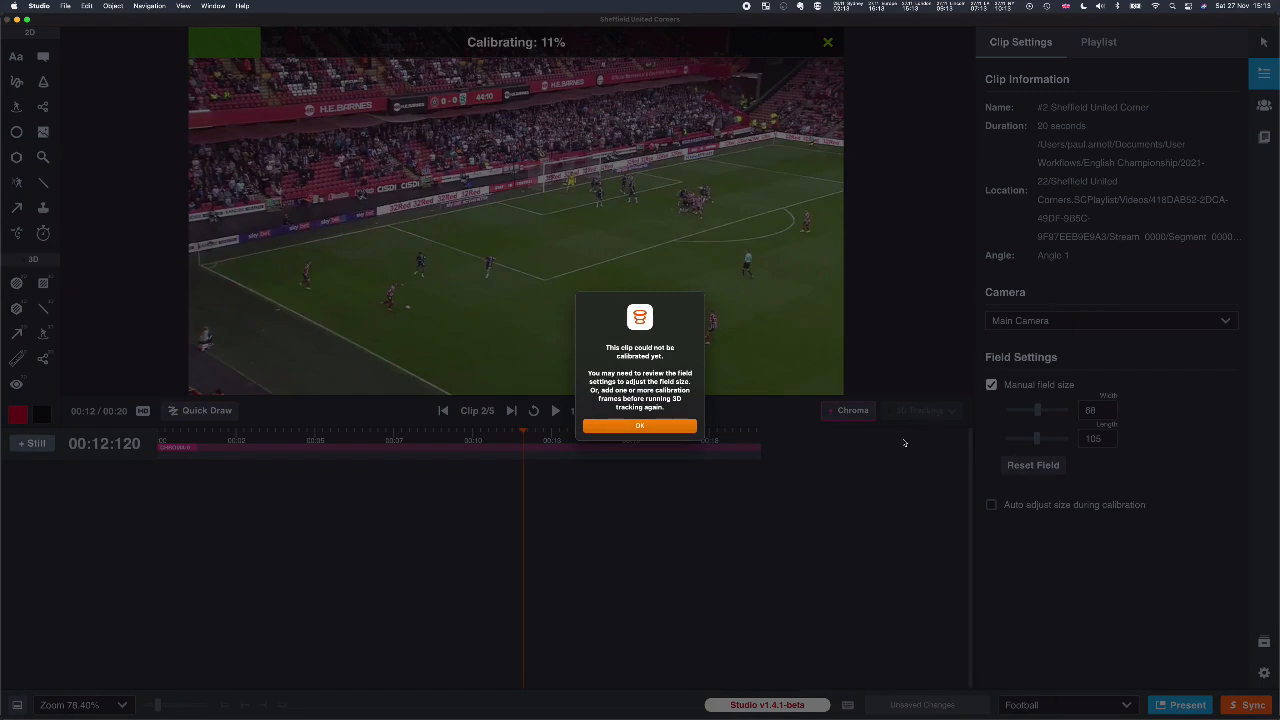
{"action": "left_click", "coordinate": [640, 426]}
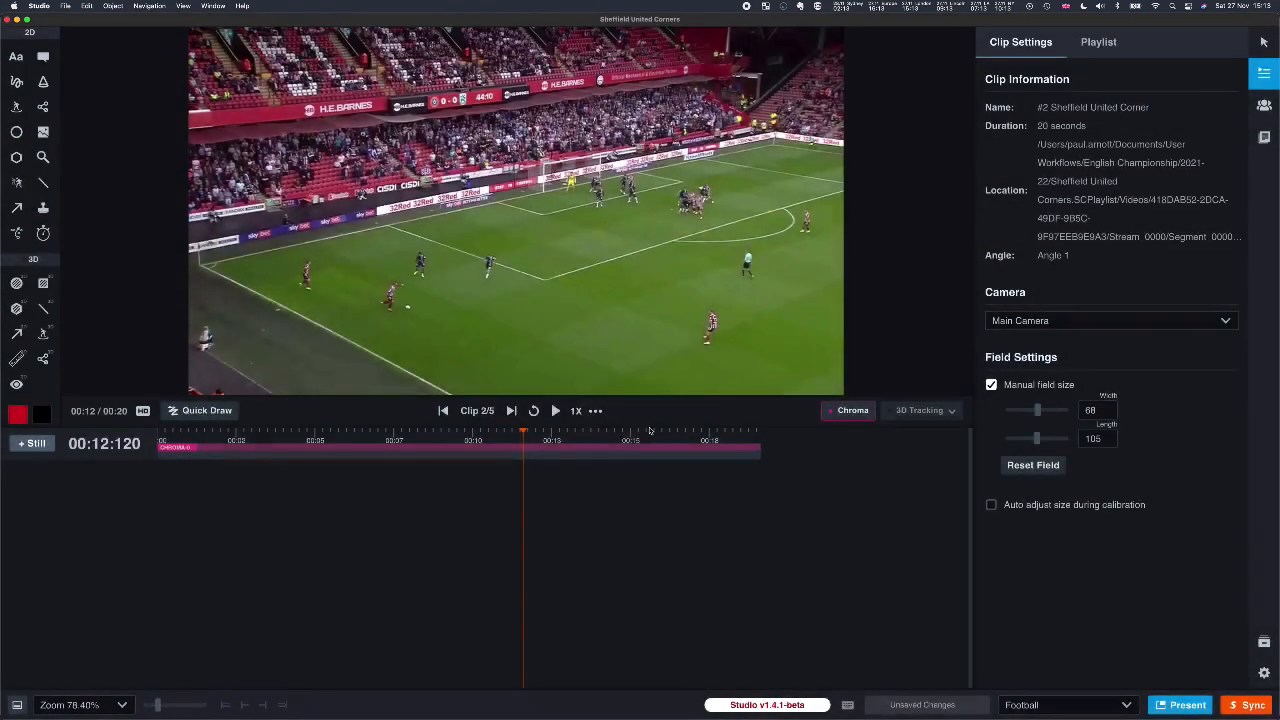
Step: Add a calibration frame at 00:12:240 and place the diagram's bottom-left corner point on the near corner of the pitch
{"action": "mouse_move", "coordinate": [524, 432]}
{"action": "left_mouse_down"}
{"action": "mouse_move", "coordinate": [540, 432]}
{"action": "mouse_move", "coordinate": [526, 432]}
{"action": "left_mouse_up"}
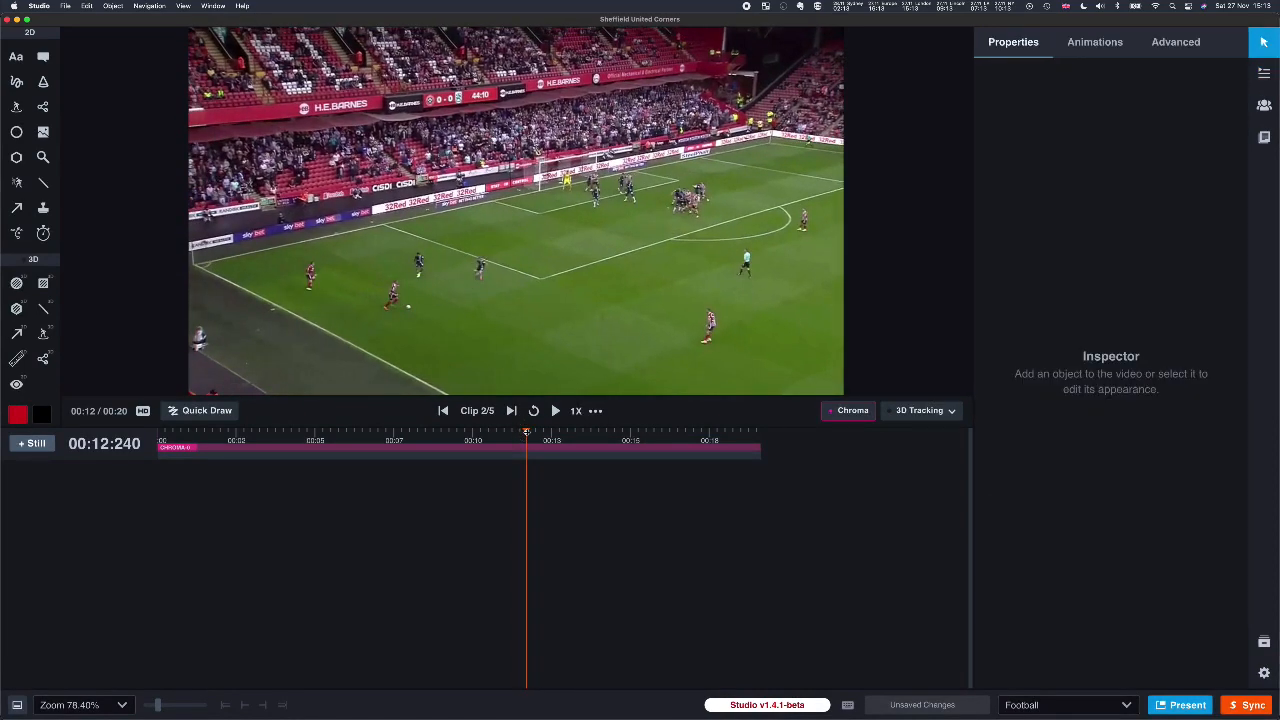
{"action": "left_click", "coordinate": [952, 411]}
{"action": "left_click", "coordinate": [990, 427]}
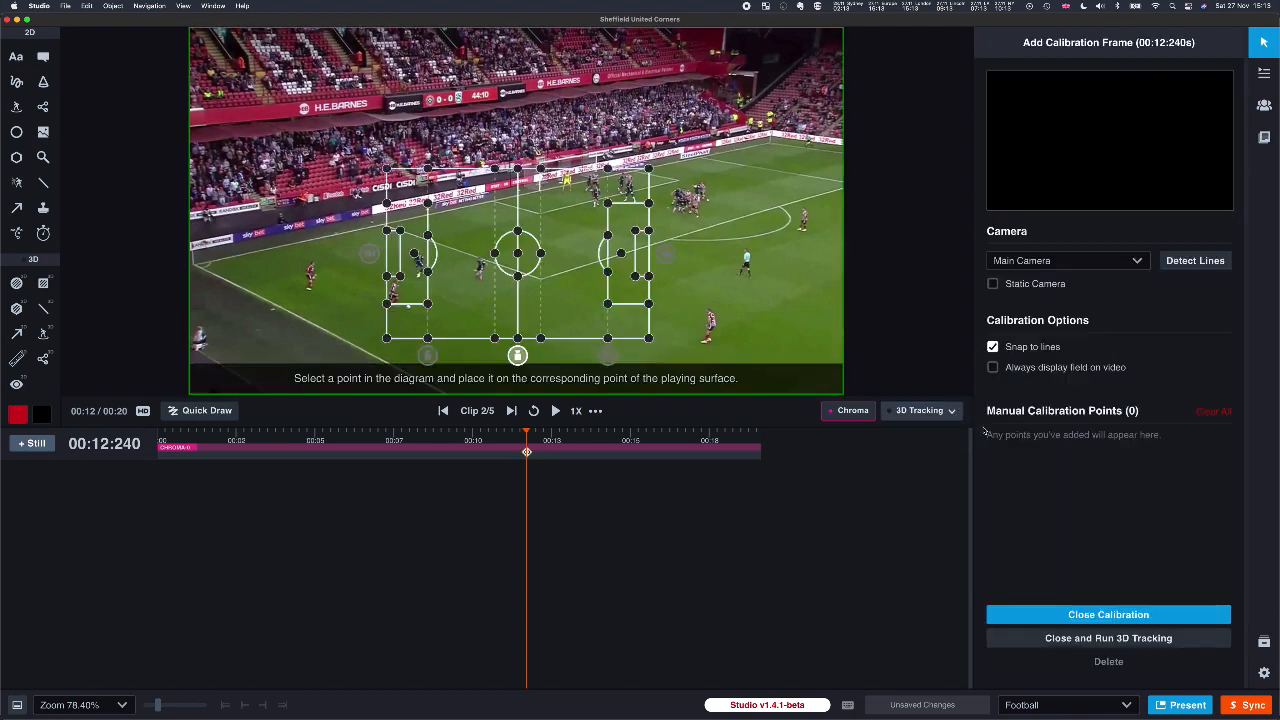
{"action": "left_click", "coordinate": [387, 338]}
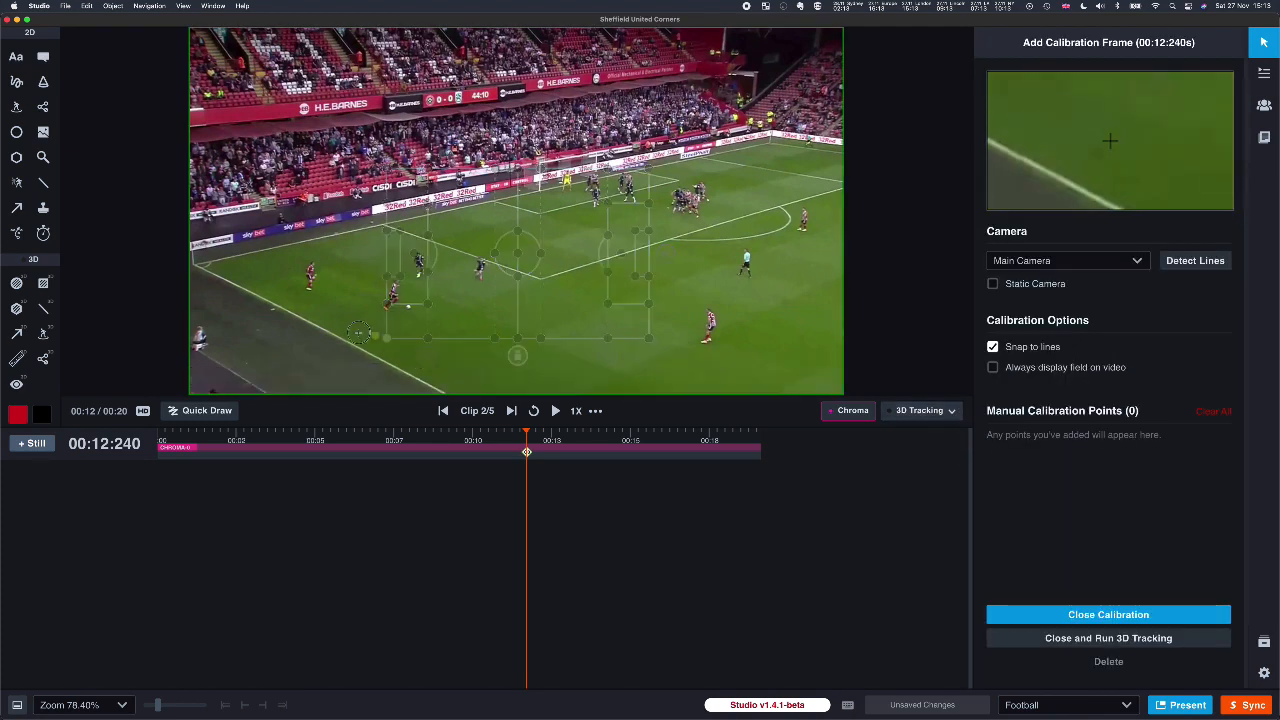
{"action": "left_click", "coordinate": [197, 265]}
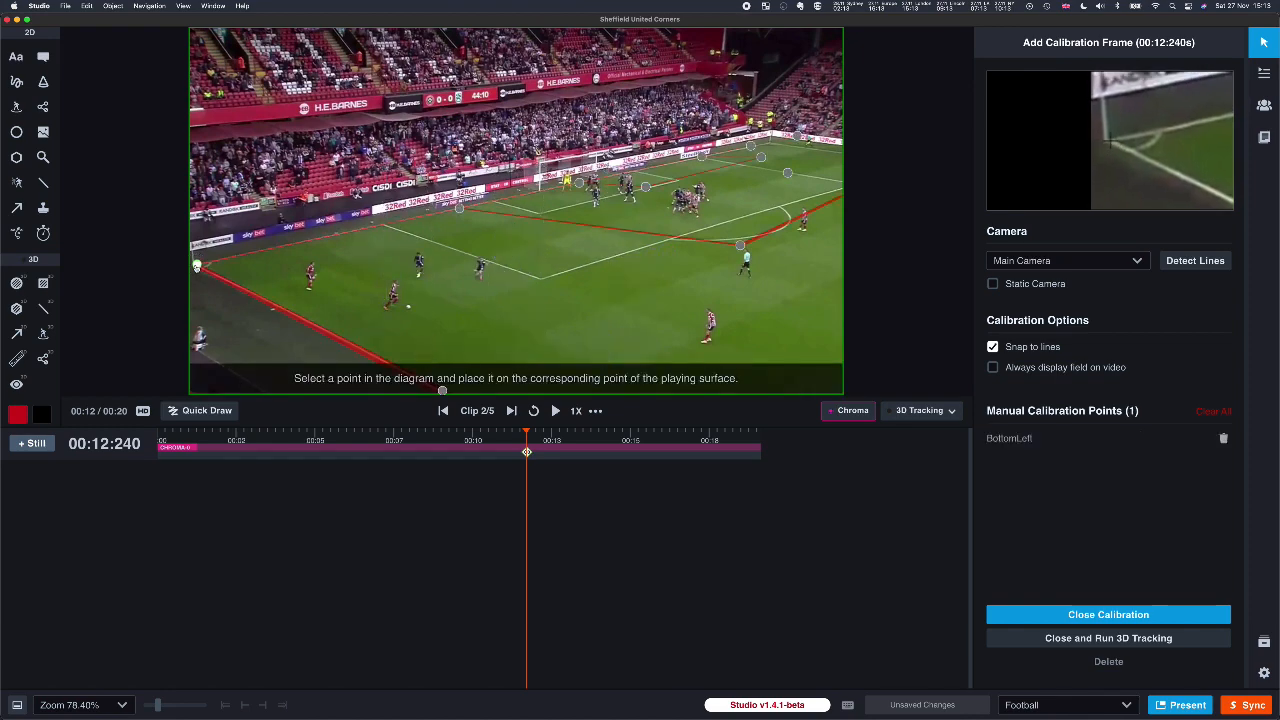
Step: Place the left penalty area's bottom-left and bottom-right calibration points on the matching line corners in the video
{"action": "left_click", "coordinate": [459, 209]}
{"action": "left_click", "coordinate": [387, 224]}
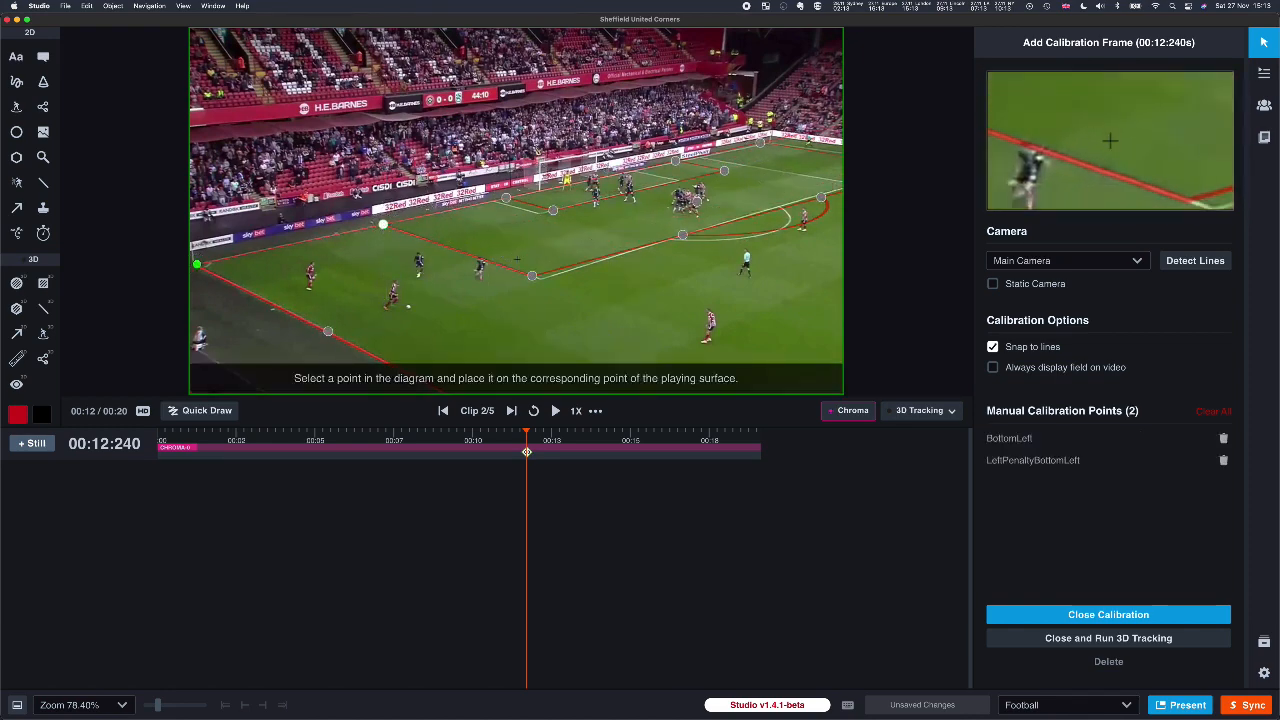
{"action": "left_click", "coordinate": [532, 275]}
{"action": "left_click", "coordinate": [538, 281]}
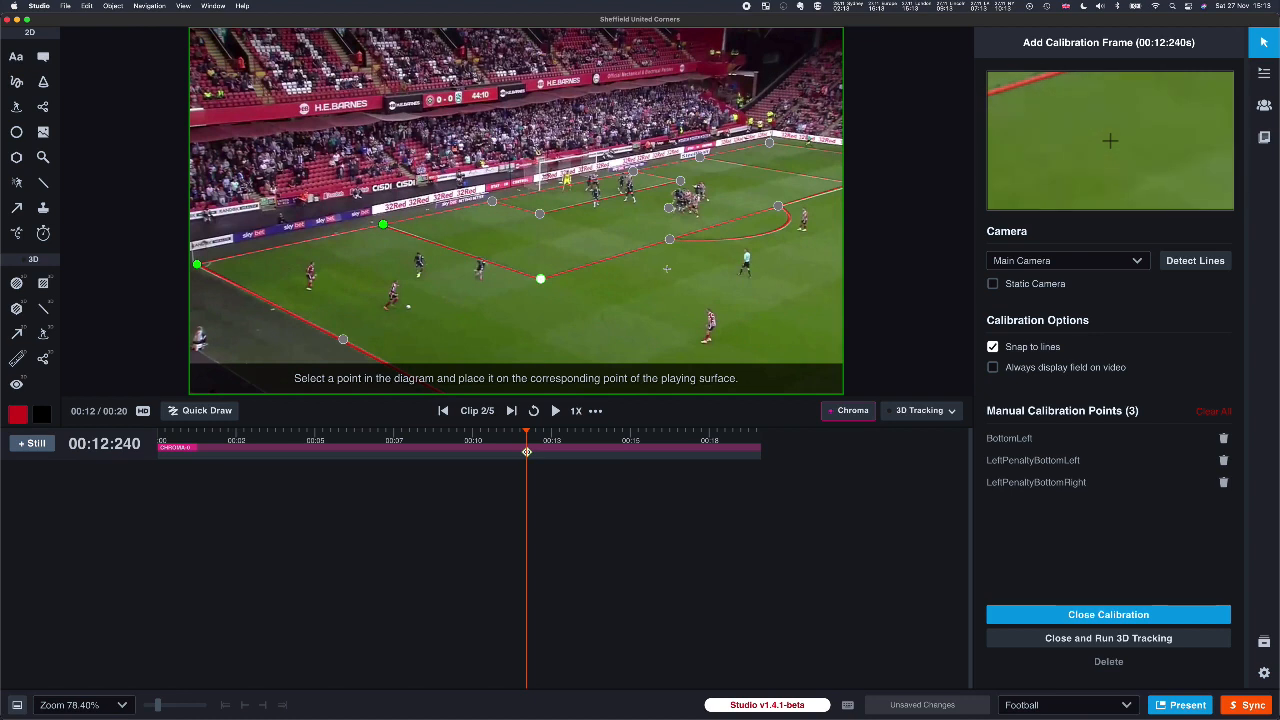
Step: Run 3D tracking with the manual calibration points and move the playhead to about 00:16:679 to check the line alignment
{"action": "left_click", "coordinate": [951, 412]}
{"action": "left_click", "coordinate": [966, 414]}
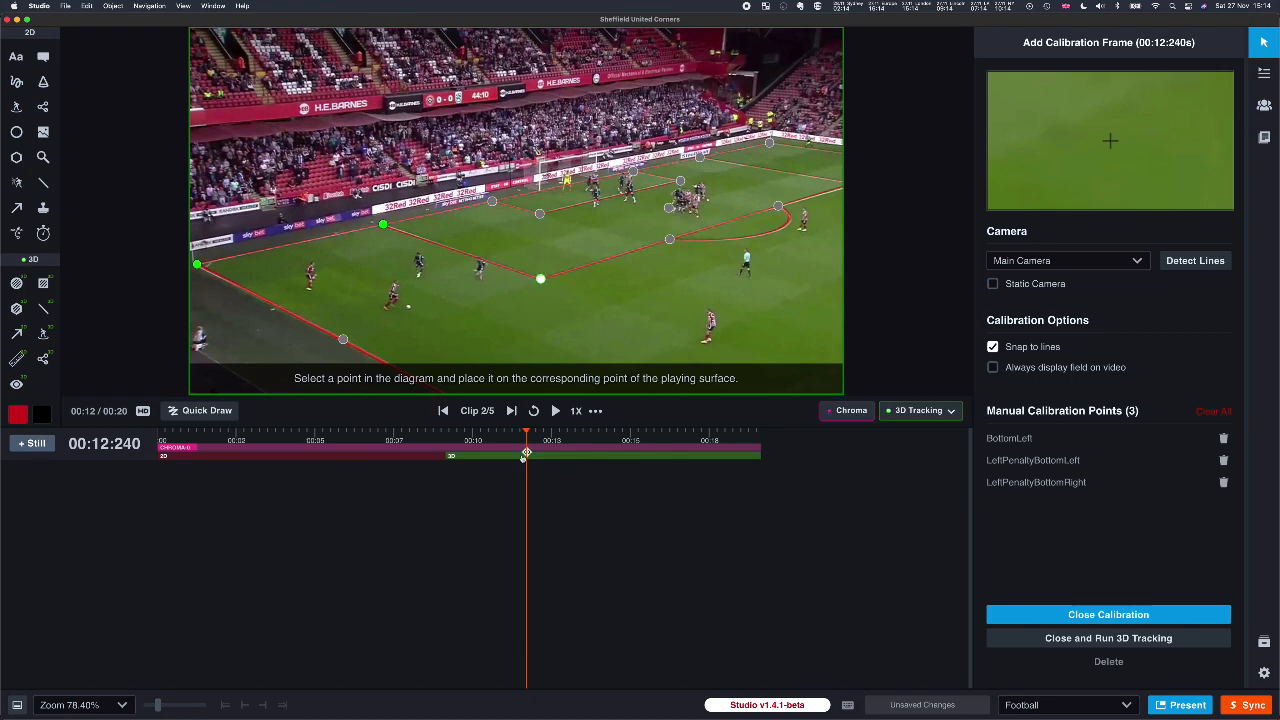
{"action": "left_click_drag", "start_coordinate": [527, 431], "coordinate": [661, 438]}
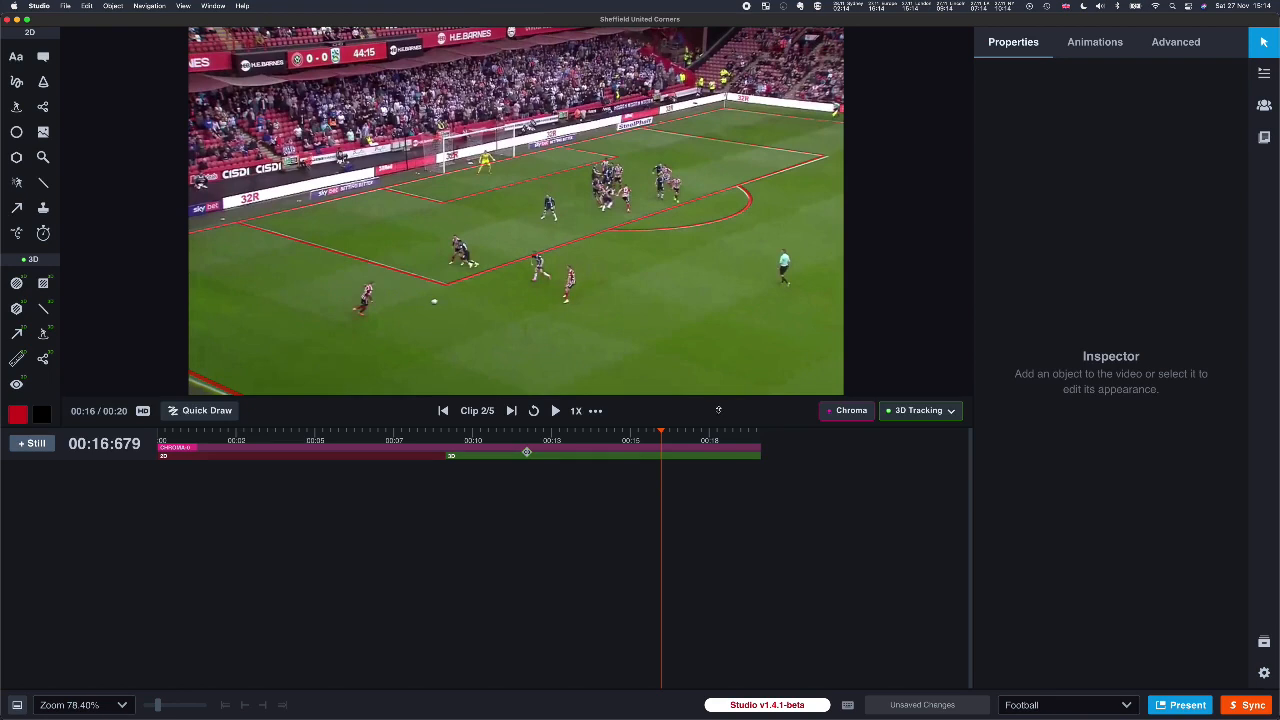
Step: Hide the calibration lines on the video and show them again
{"action": "left_click", "coordinate": [718, 410]}
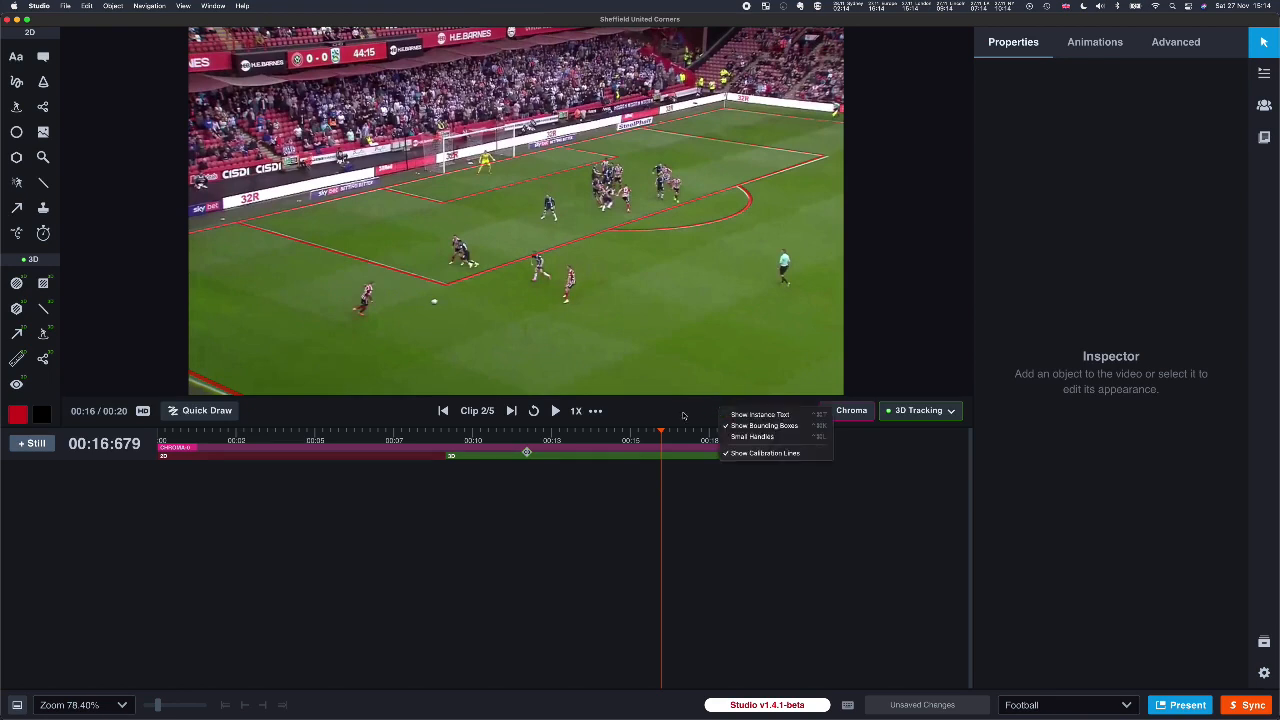
{"action": "left_click", "coordinate": [780, 454]}
{"action": "left_click", "coordinate": [732, 410]}
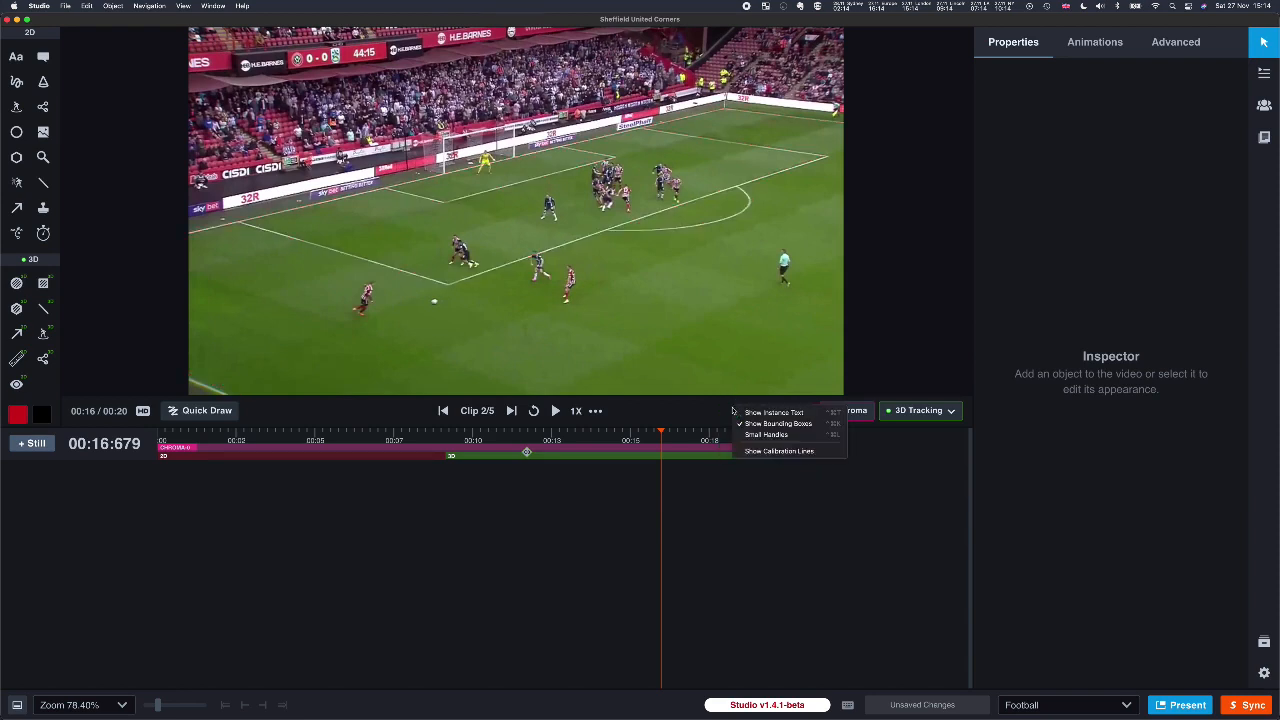
{"action": "left_click", "coordinate": [774, 453]}
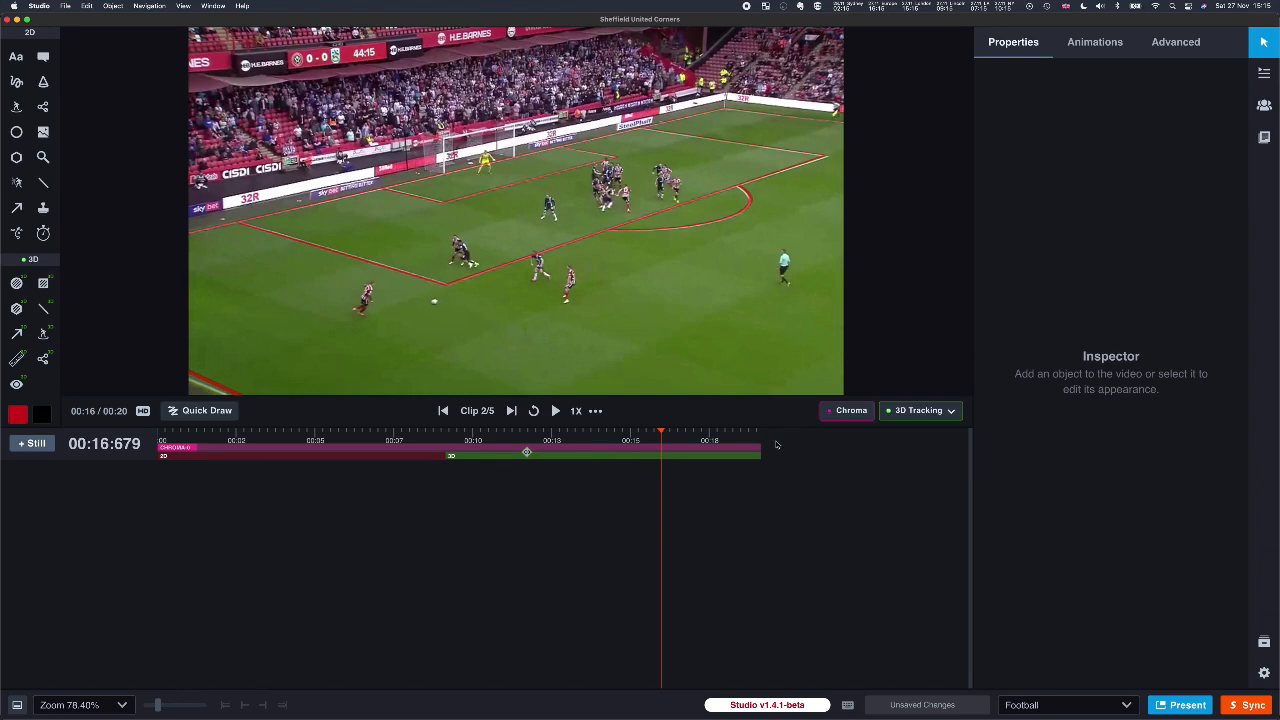
Step: Review the clips offered for copying this camera calibration, and leave without applying it
{"action": "left_click", "coordinate": [912, 412]}
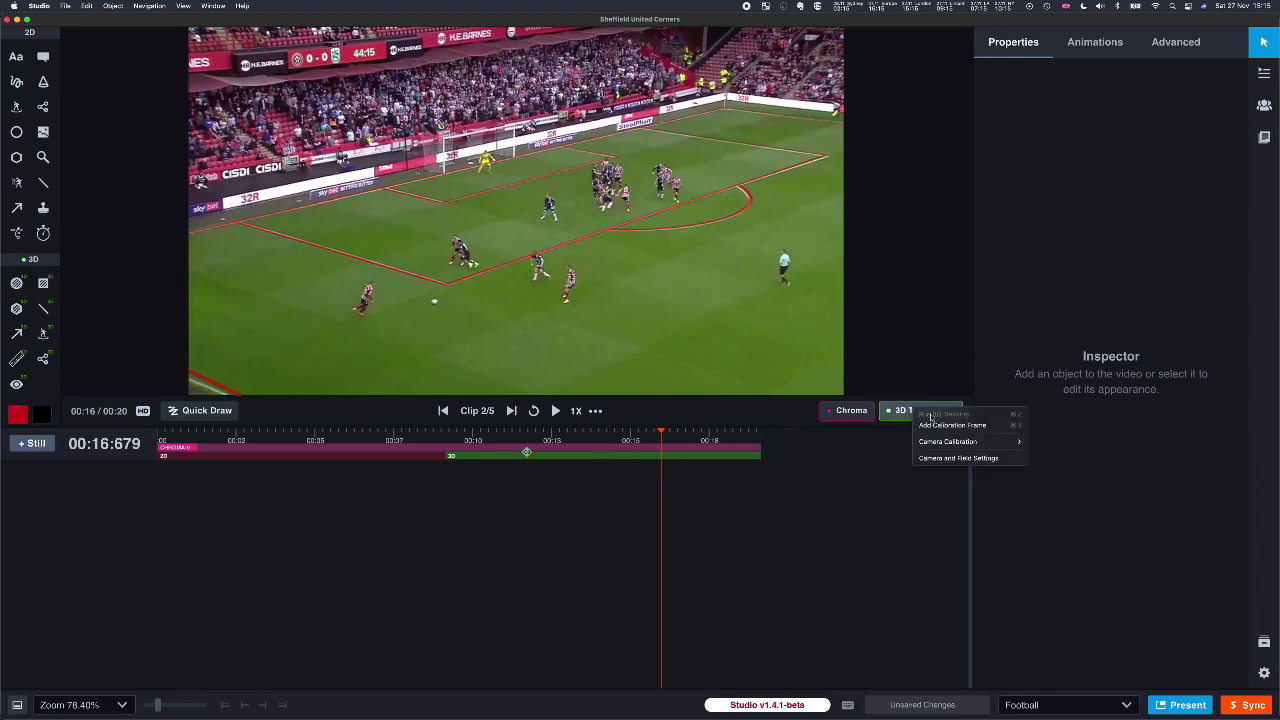
{"action": "mouse_move", "coordinate": [989, 443]}
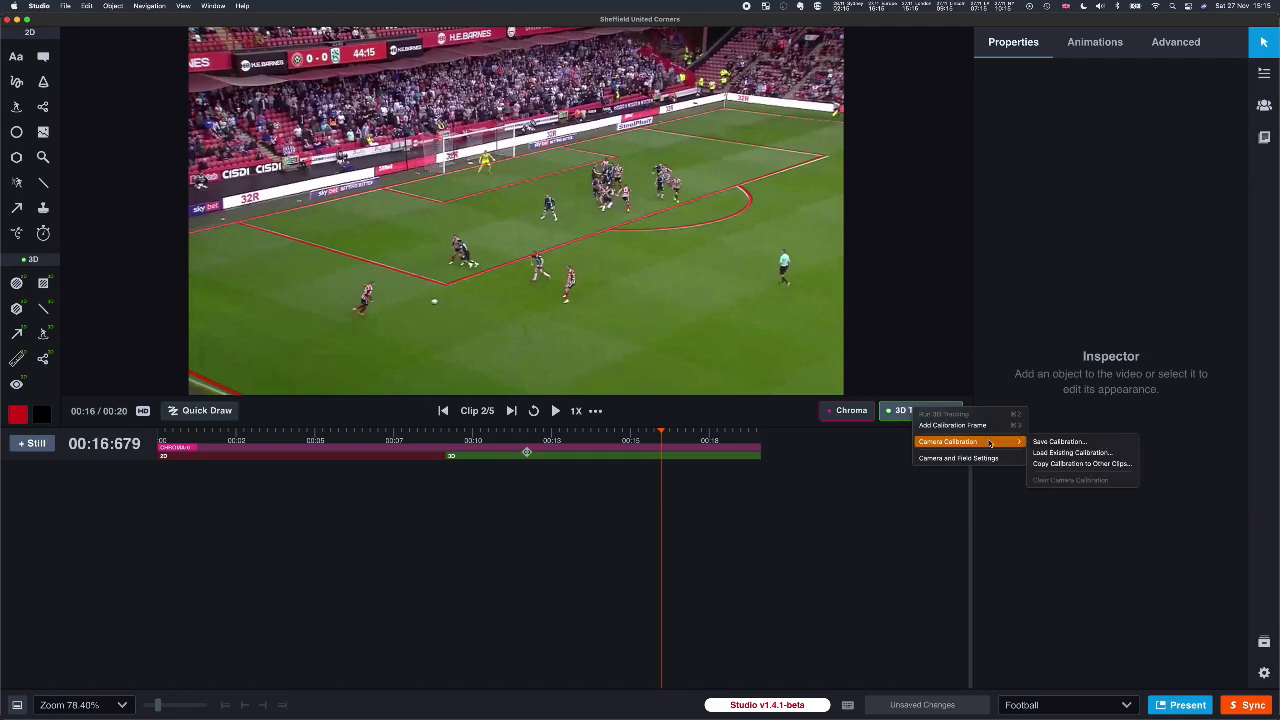
{"action": "left_click", "coordinate": [1109, 466]}
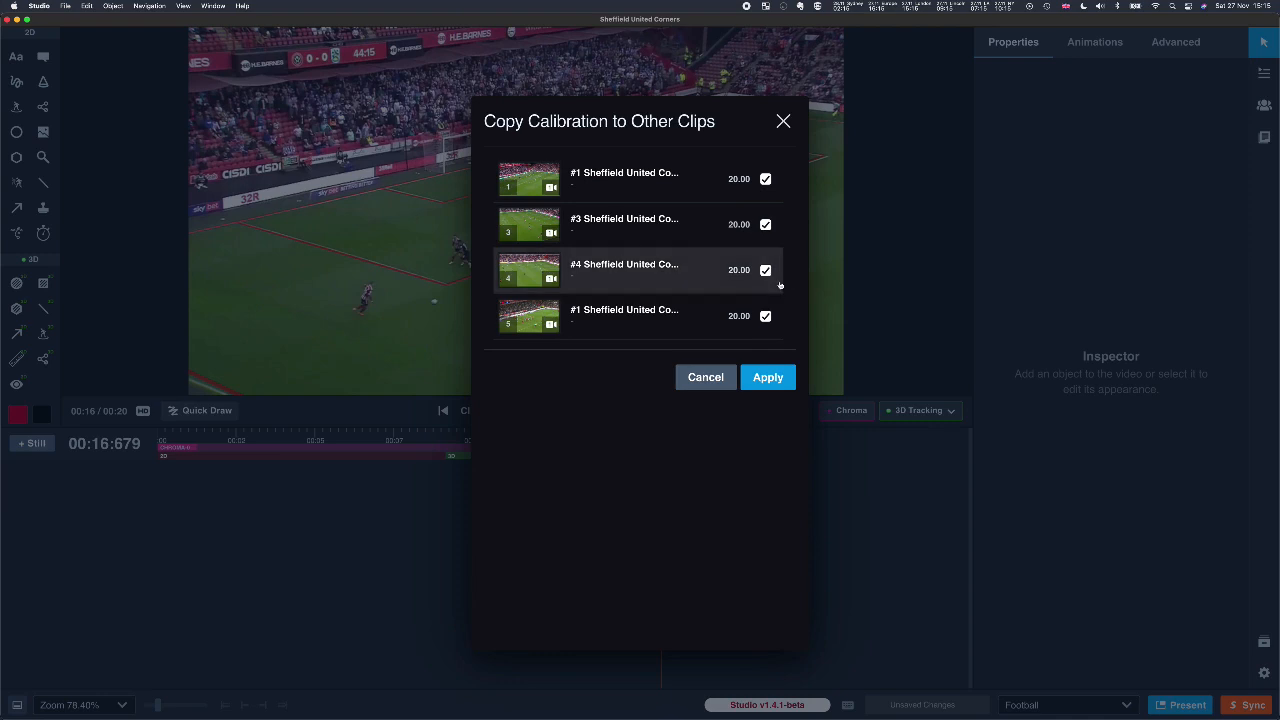
{"action": "left_click", "coordinate": [694, 381]}
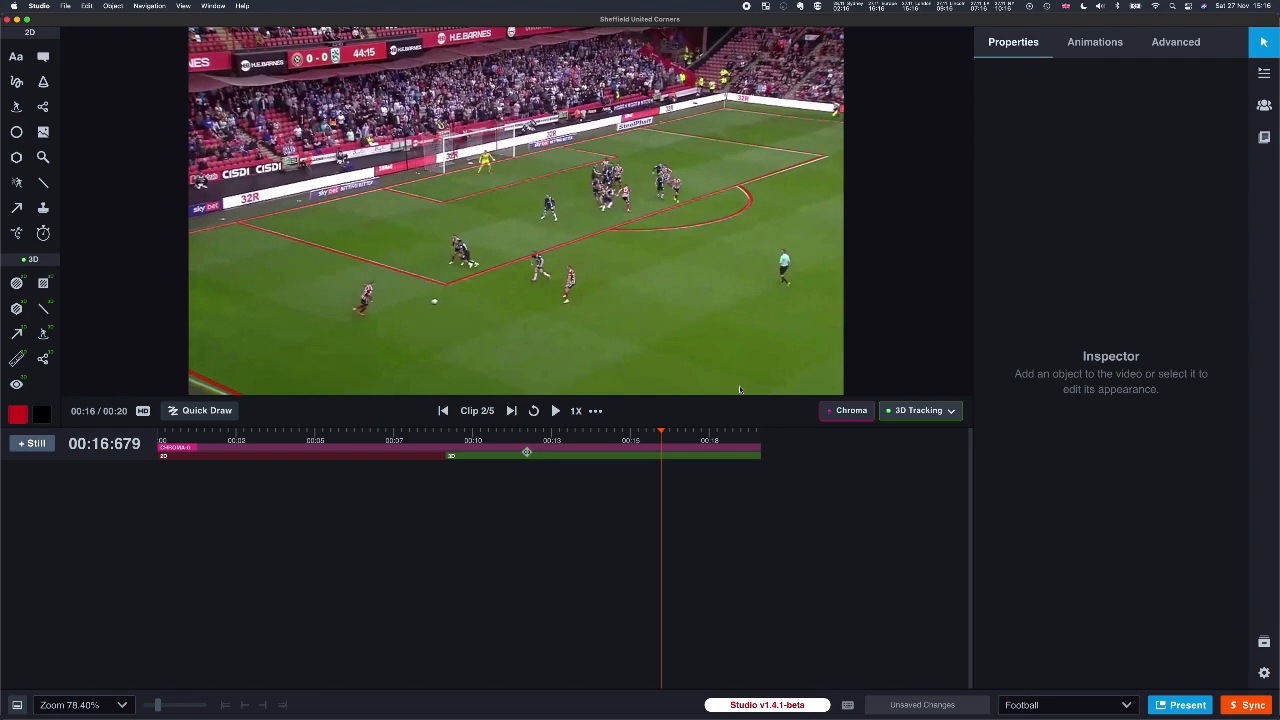
Step: Save the current camera calibration with the title "Sheffield Main"
{"action": "left_click", "coordinate": [948, 412]}
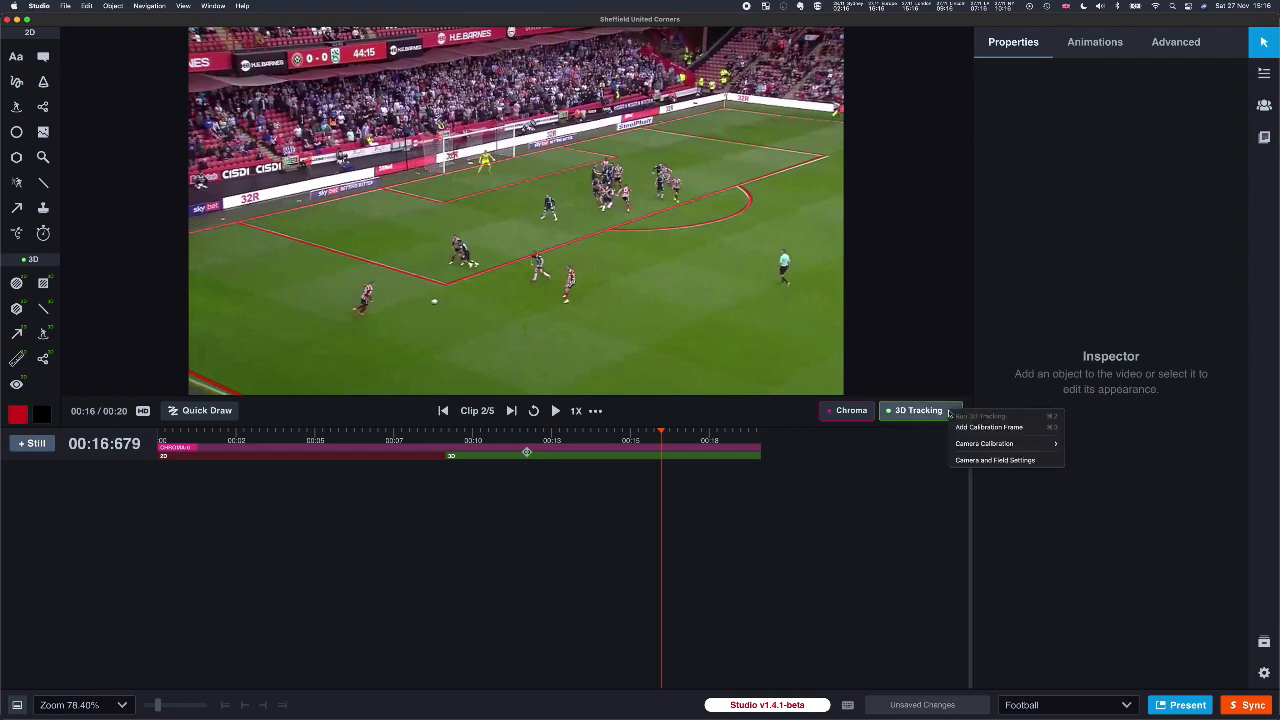
{"action": "mouse_move", "coordinate": [1014, 449]}
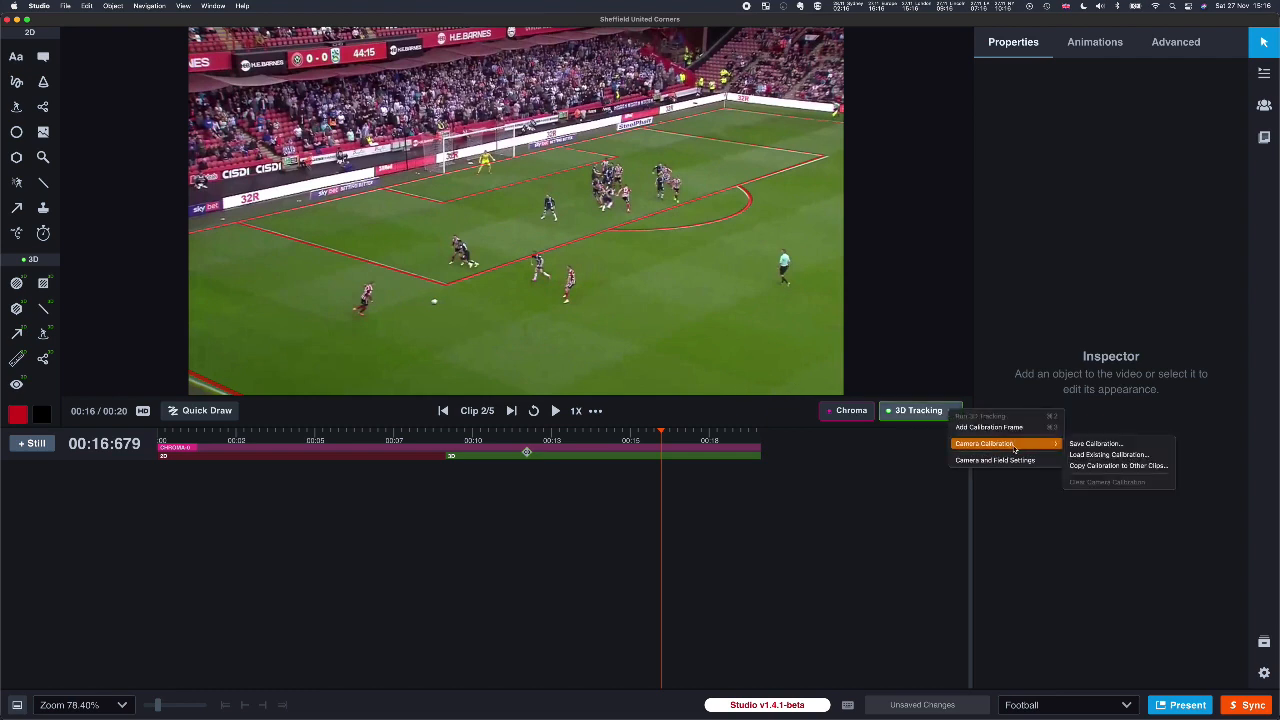
{"action": "left_click", "coordinate": [1093, 448]}
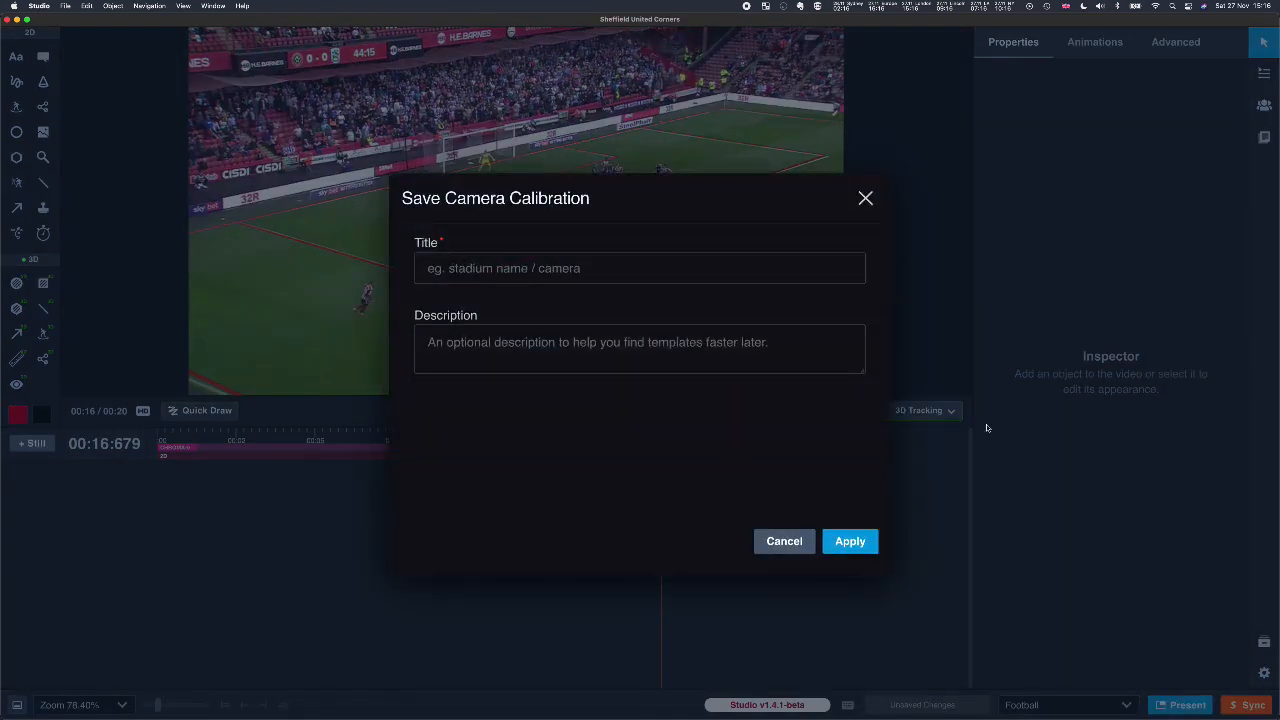
{"action": "left_click", "coordinate": [452, 270]}
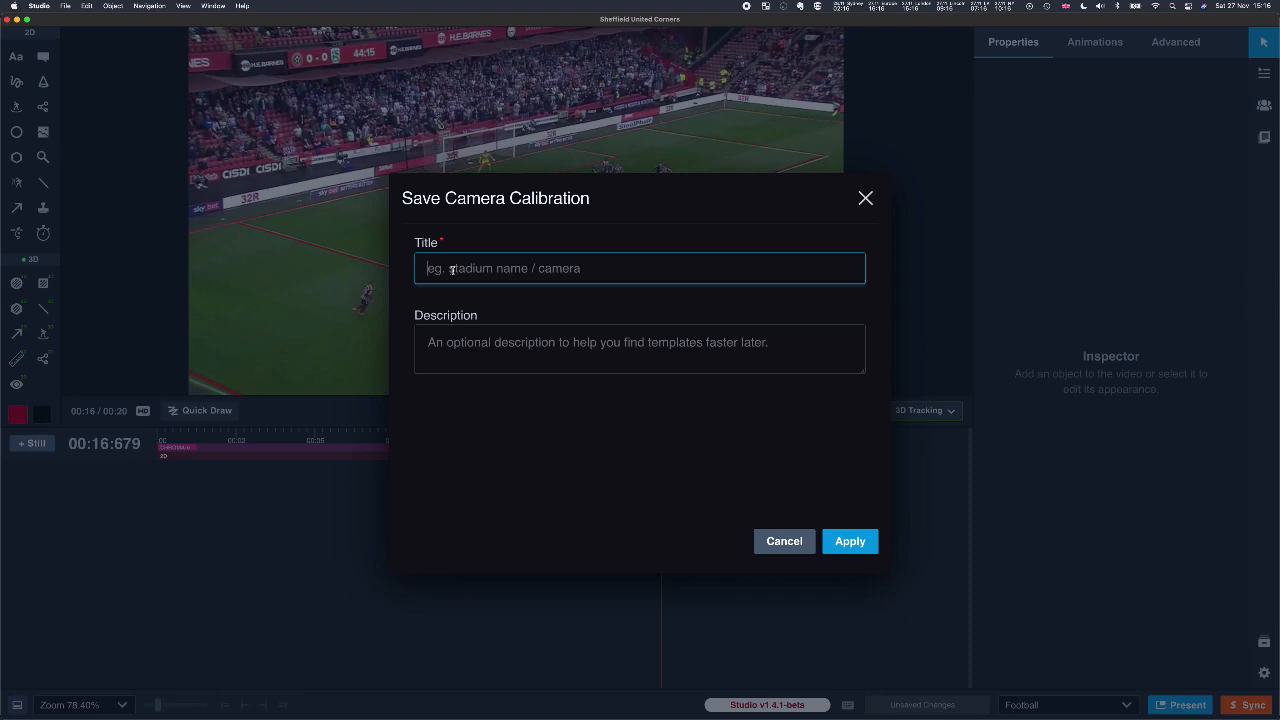
{"action": "type", "text": "Sheffield"}
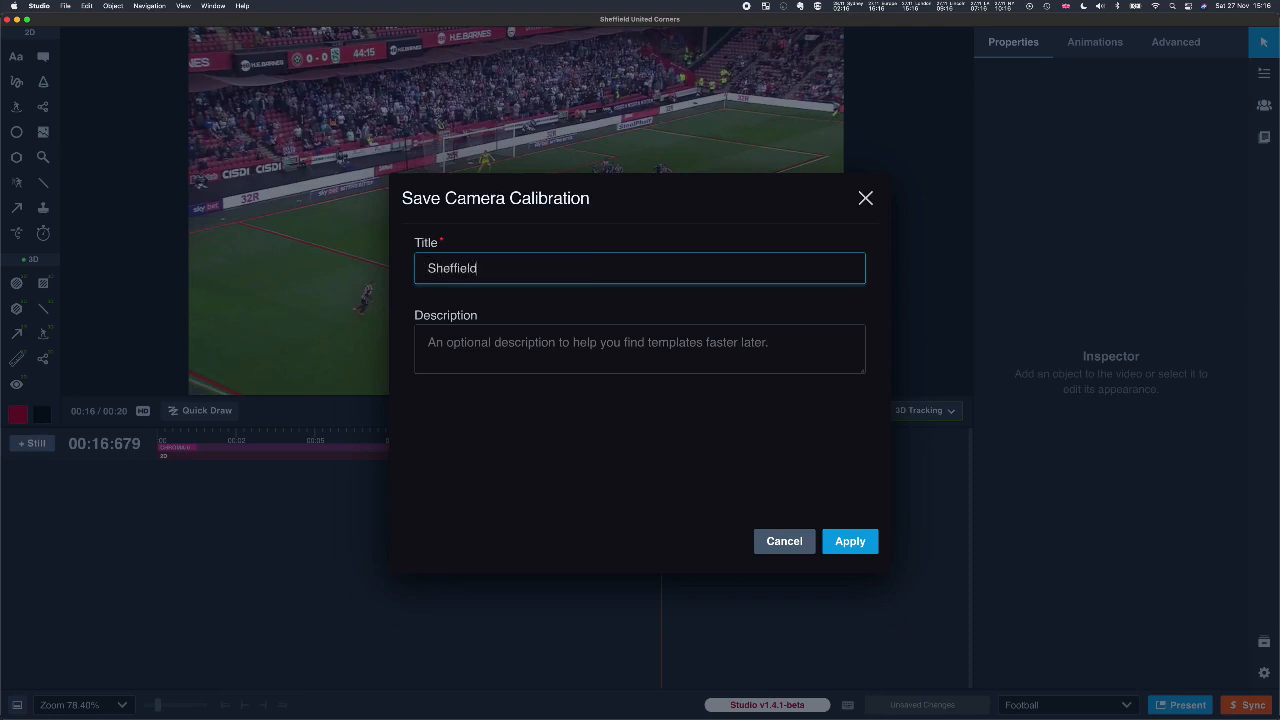
{"action": "type", "text": " Main"}
{"action": "left_click", "coordinate": [846, 541]}
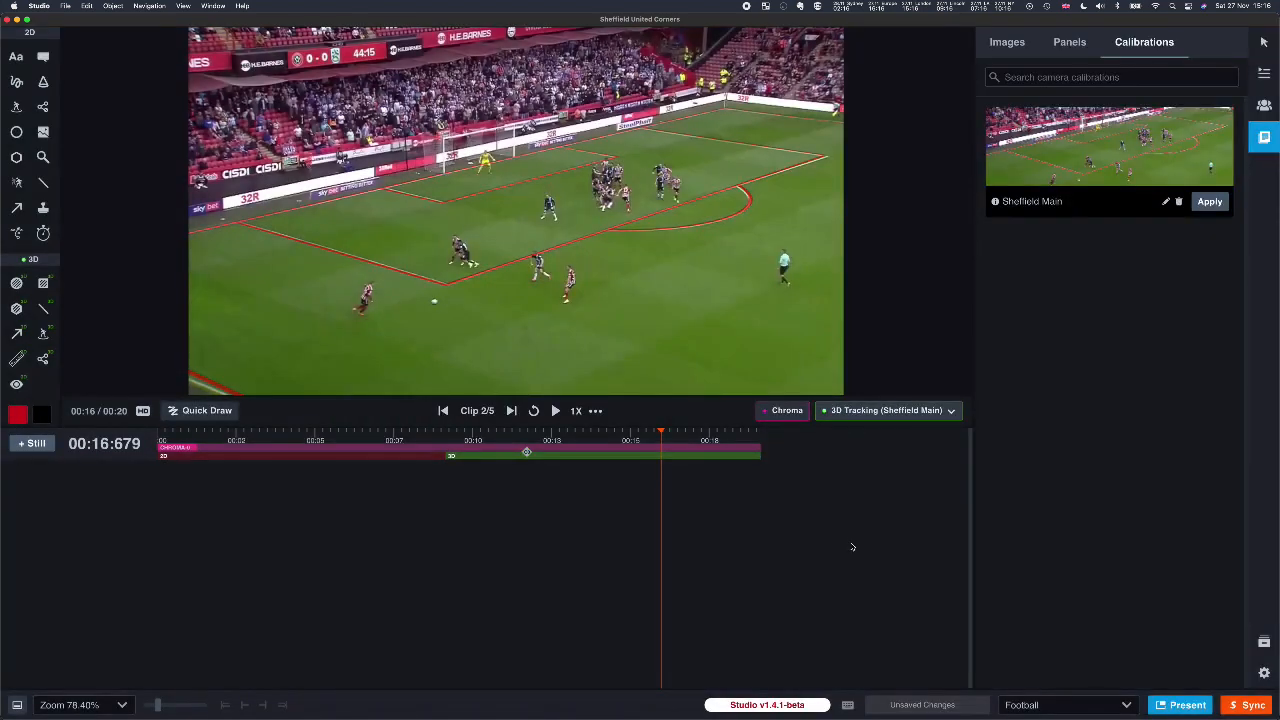